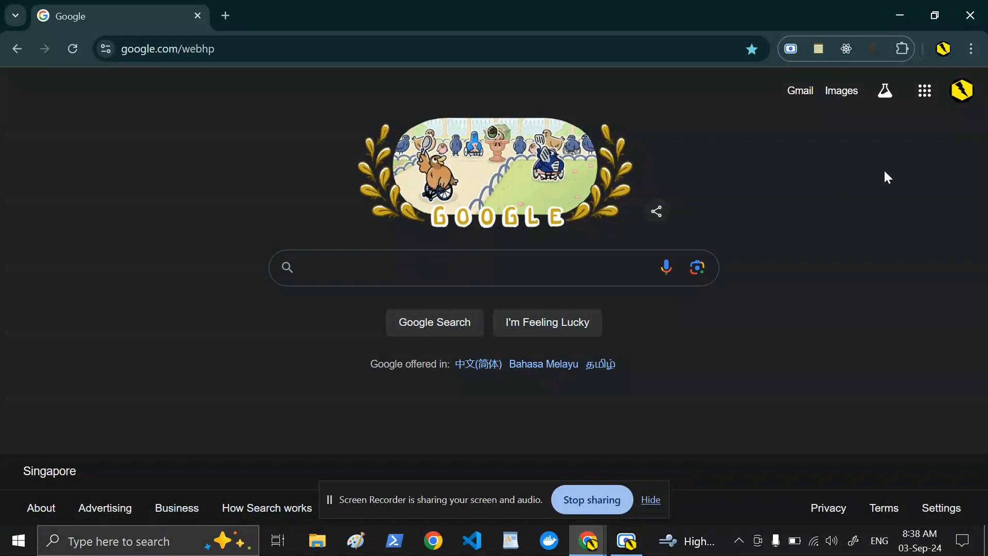
# Open Google Sheets and create a new blank spreadsheet.
pyautogui.click(932, 101)
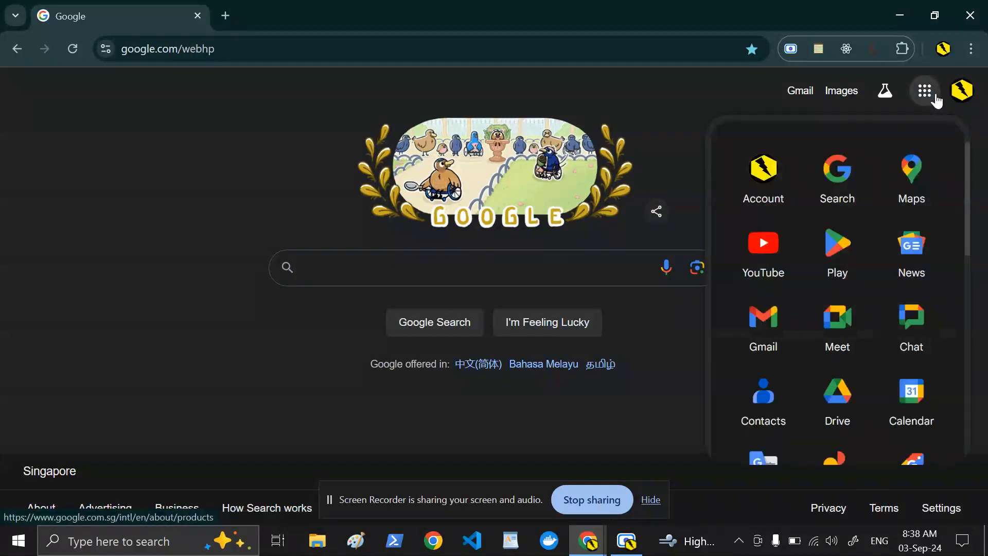
pyautogui.scroll(-10, 865, 268)
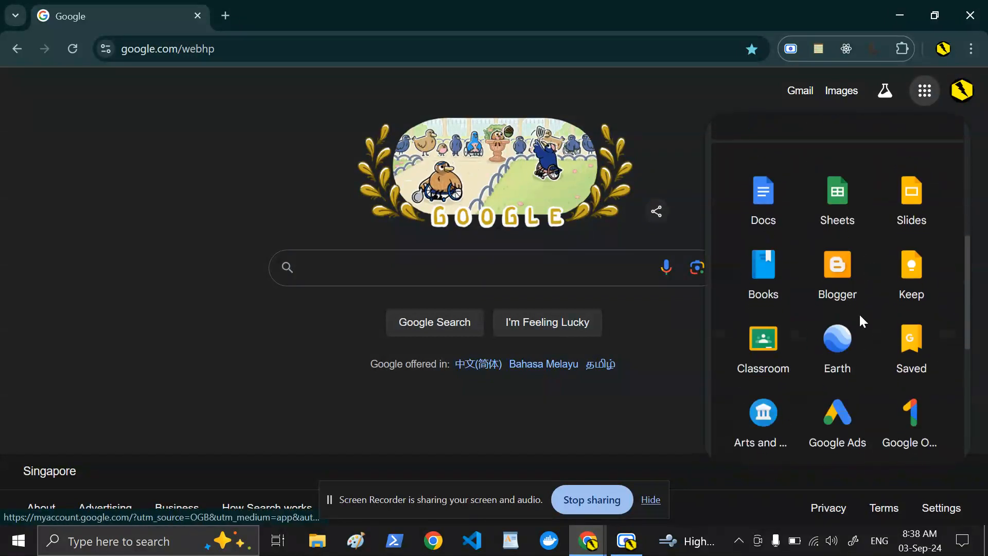
pyautogui.click(843, 216)
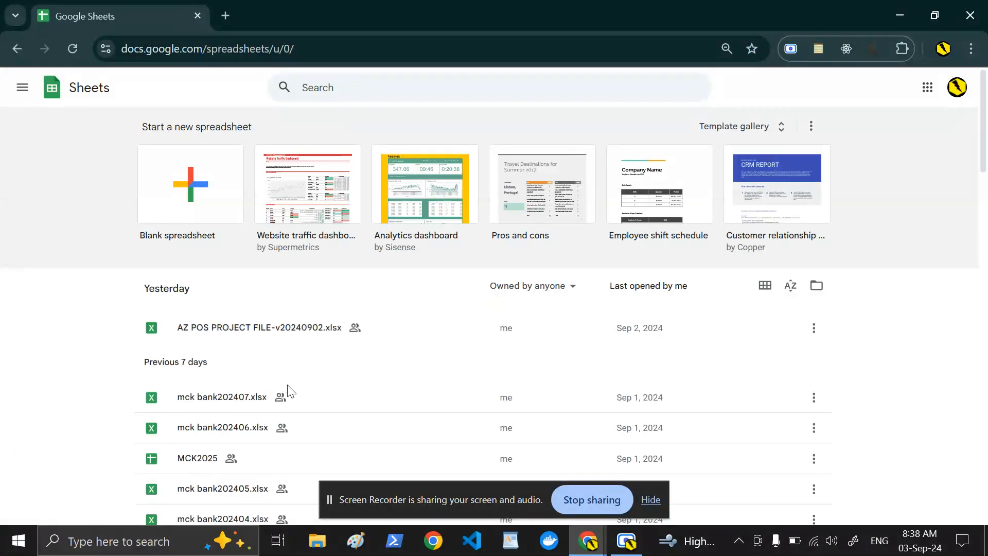
pyautogui.click(207, 214)
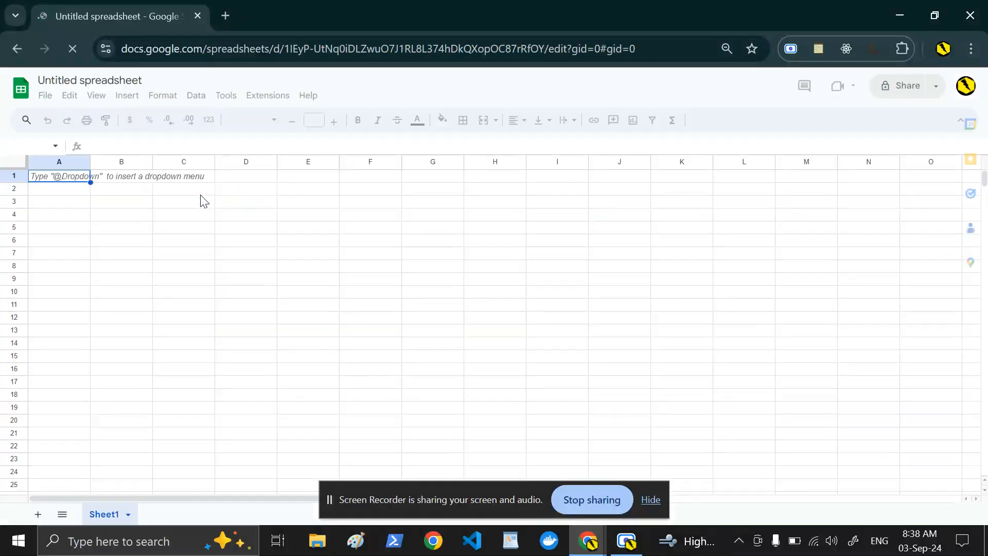
# Rename the spreadsheet as AccountPack and dismiss the pre-built tables suggestions.
pyautogui.click(130, 81)
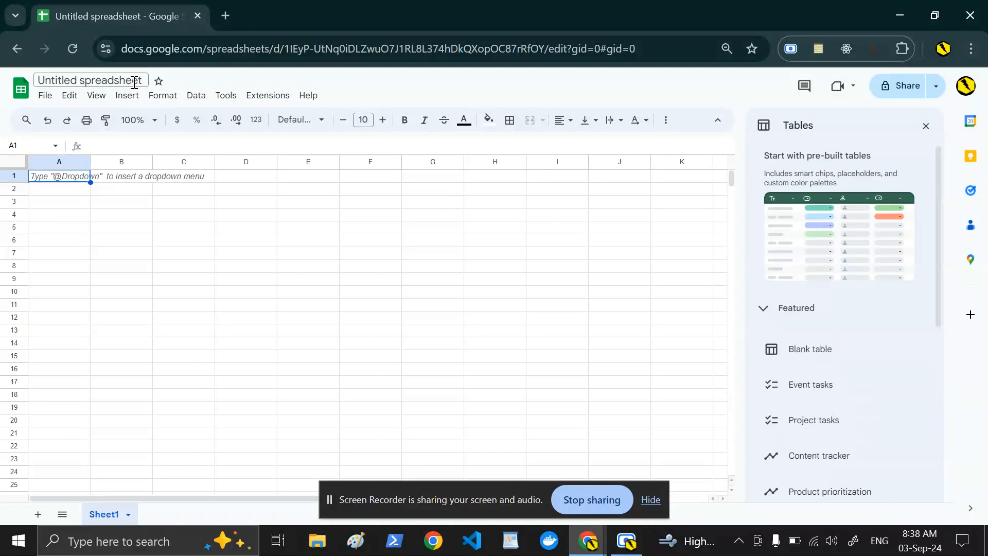
pyautogui.click(133, 81)
pyautogui.write('Ac')
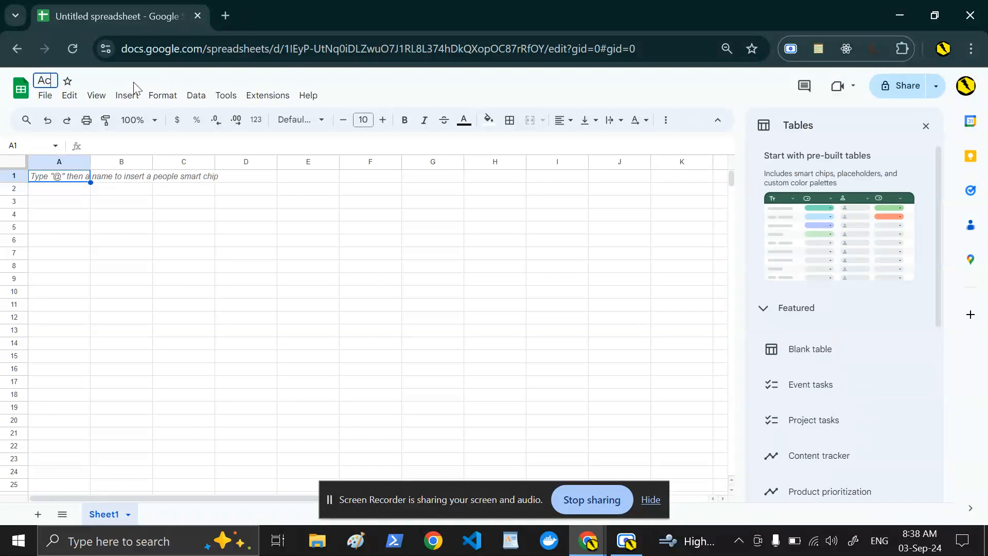
pyautogui.write('countPack')
pyautogui.press('Return')
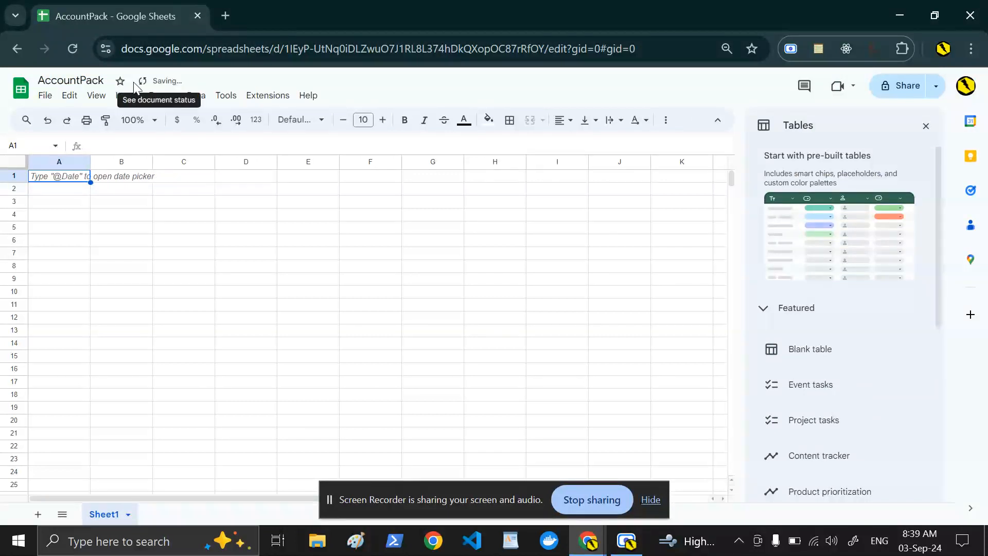
pyautogui.click(925, 127)
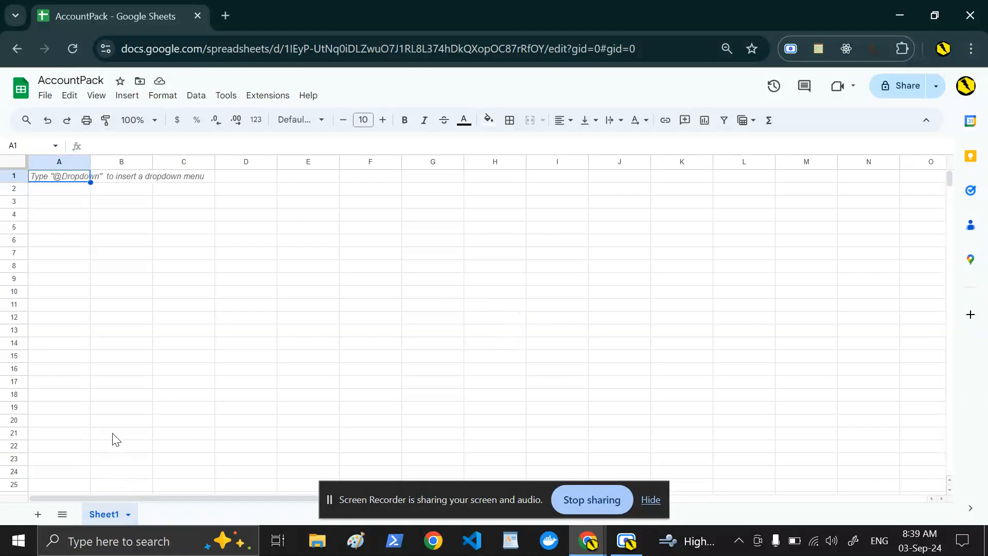
# Rename the sheet Sheet1 as Jan.
pyautogui.doubleClick(100, 516)
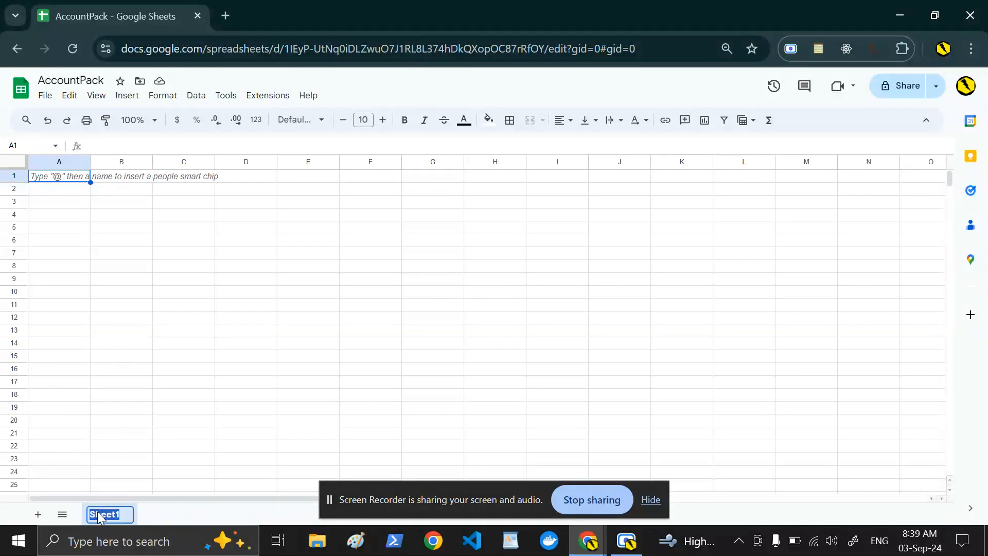
pyautogui.write('Jan')
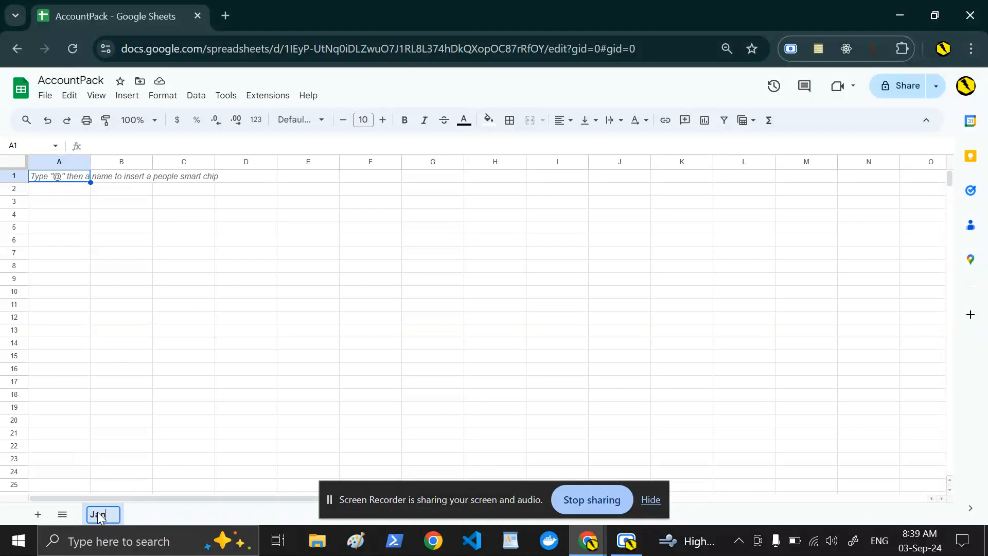
pyautogui.press('Return')
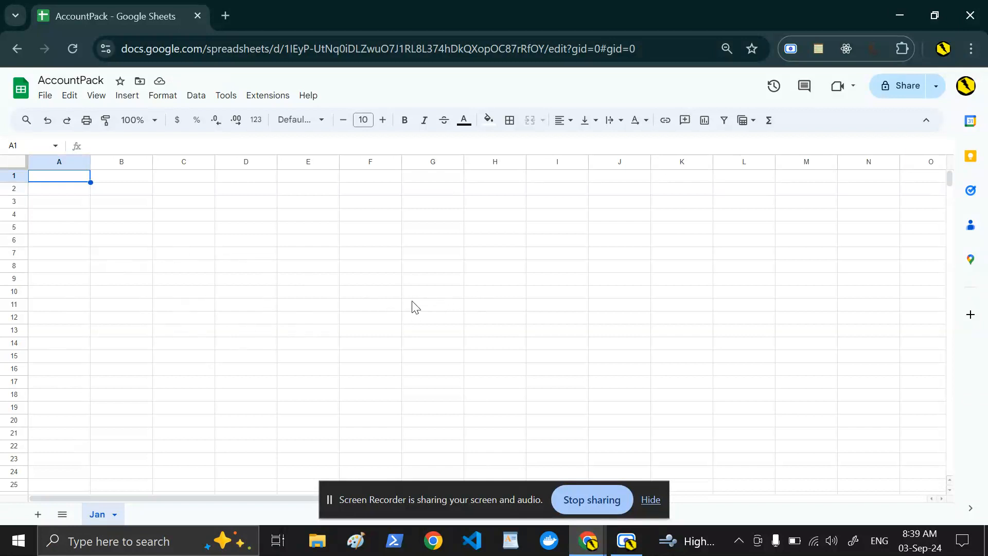
# Enter the column headers ID in A1 and Date in B1.
pyautogui.write('ID')
pyautogui.press('Tab')
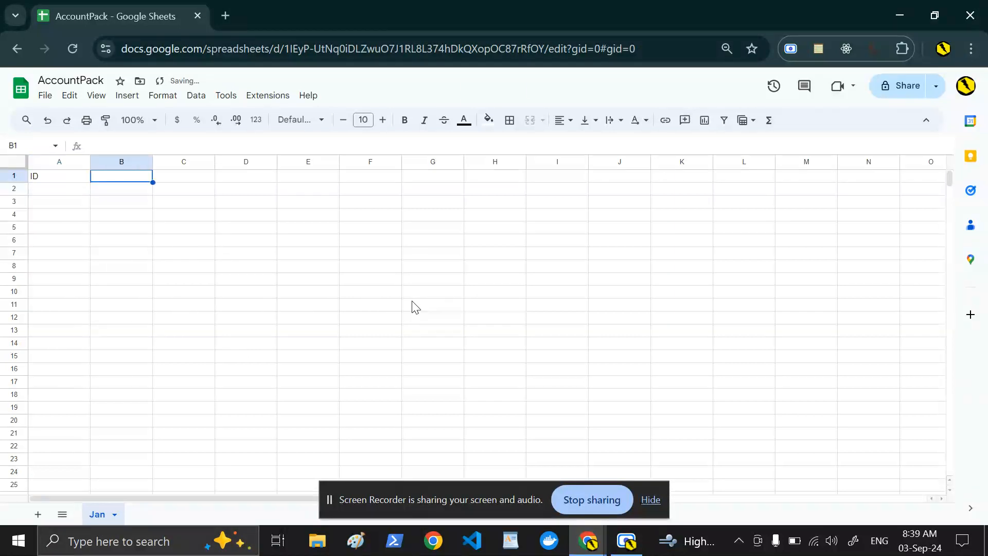
pyautogui.write('Date')
pyautogui.press('Return')
pyautogui.press('Up')
pyautogui.press('Tab')
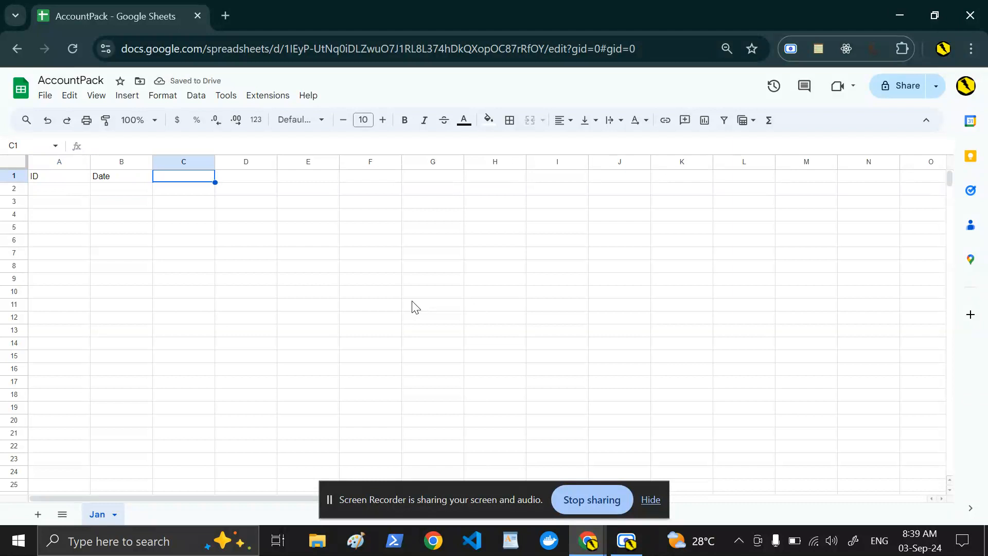
# Enter the column headers Quotation in C1 and tax in D1.
pyautogui.write('Qu')
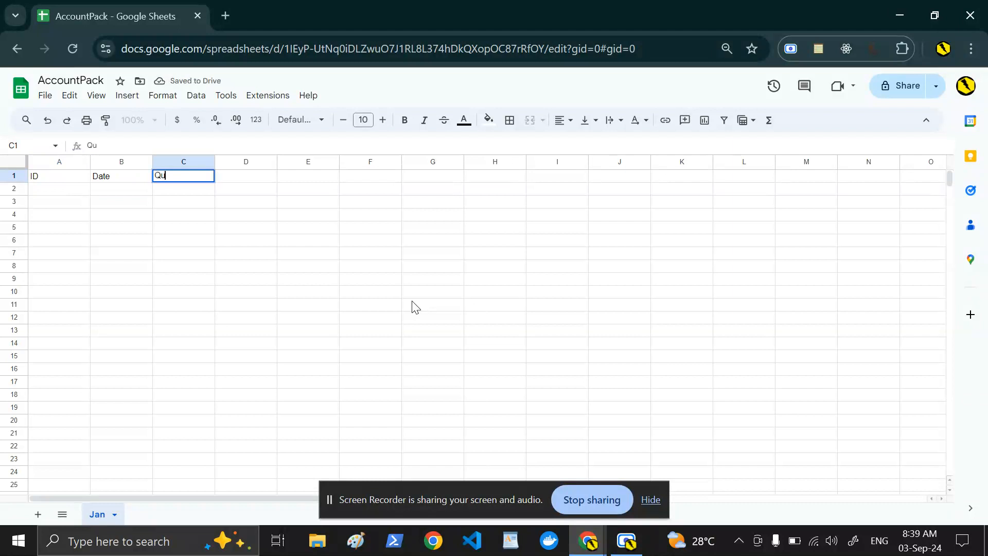
pyautogui.write('otation')
pyautogui.press('Return')
pyautogui.press('Up')
pyautogui.press('Tab')
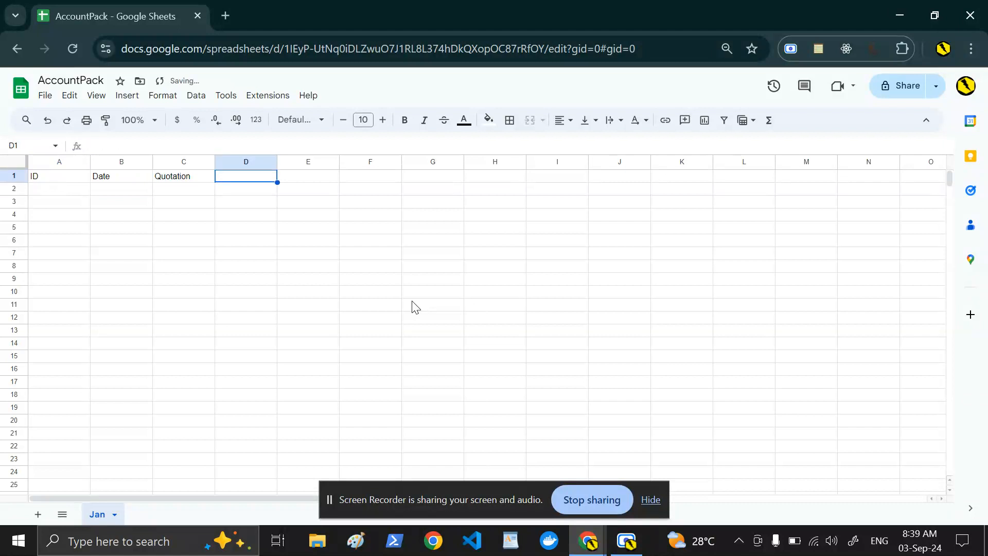
pyautogui.write('tax')
pyautogui.press('Return')
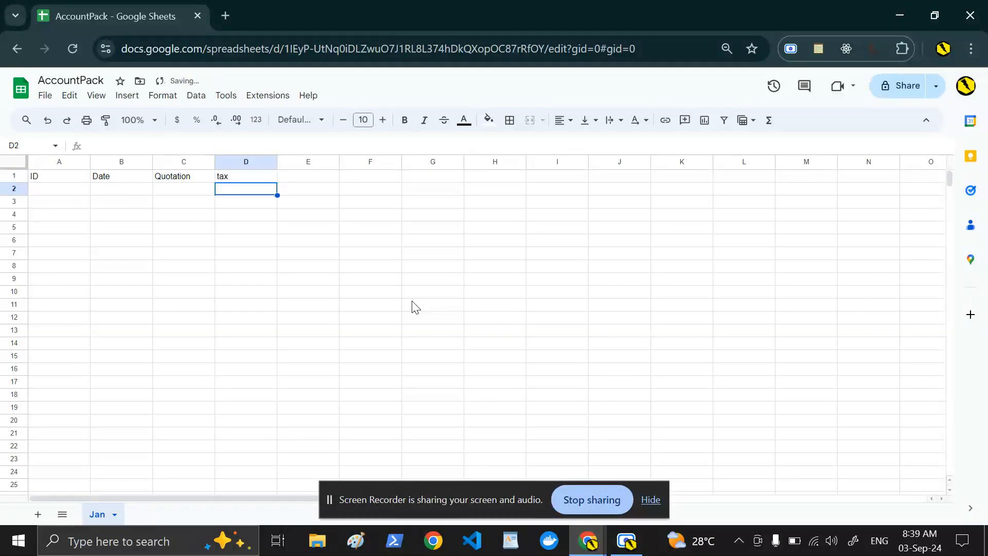
pyautogui.press('Up')
pyautogui.press('Tab')
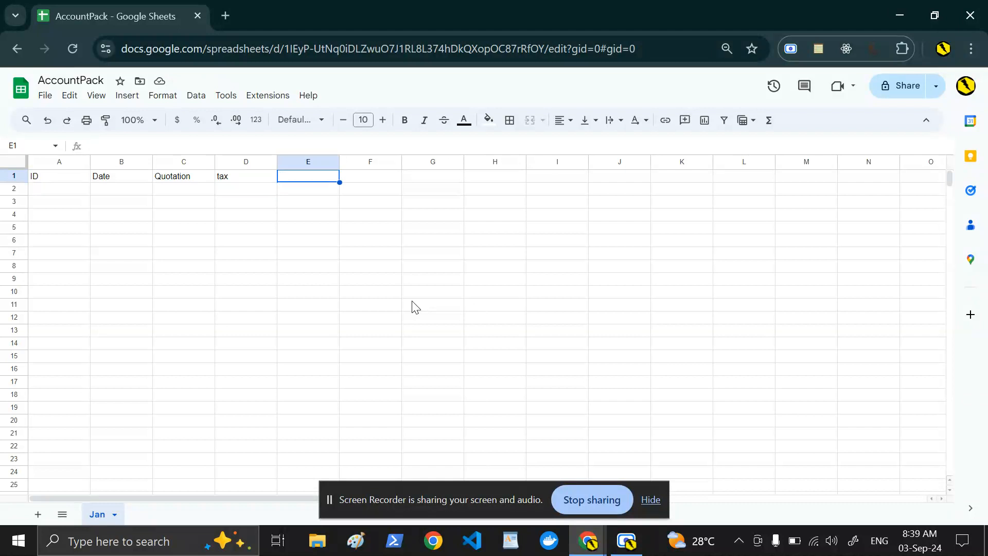
# Enter the column headers Vendor/Customer in E1 and Document No. in F1.
pyautogui.write('Vendor')
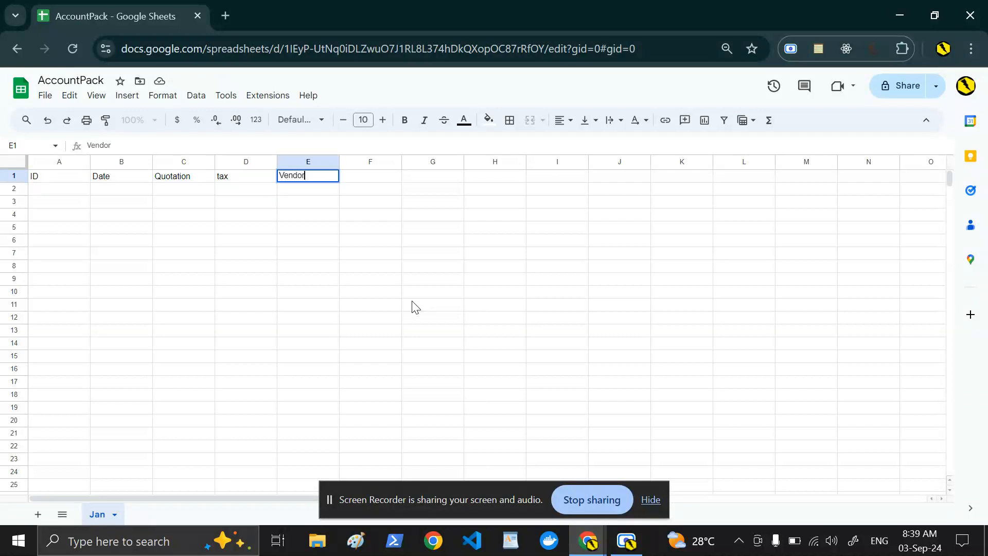
pyautogui.write('/Customer')
pyautogui.press('Tab')
pyautogui.write('Documen')
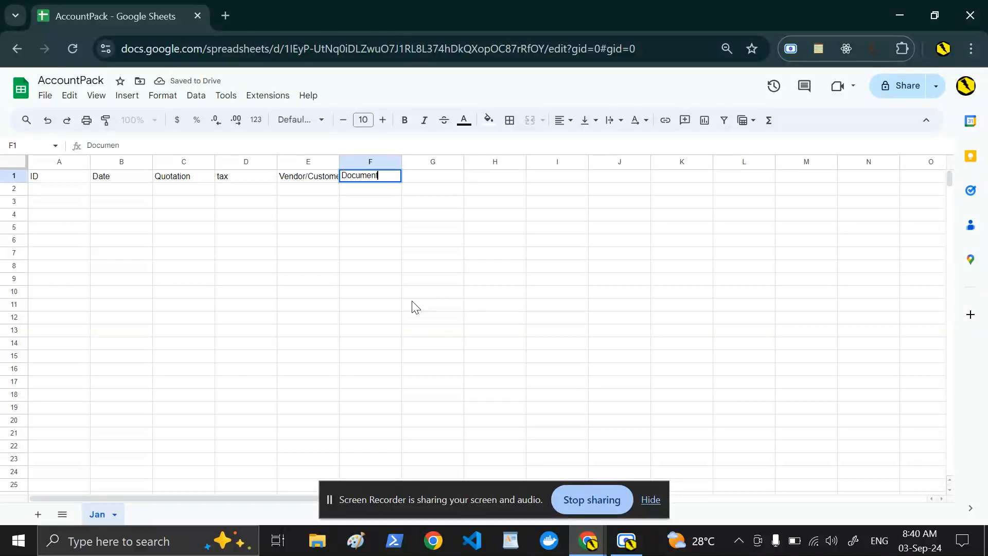
pyautogui.write('t No.')
pyautogui.press('Return')
pyautogui.press('Up')
pyautogui.press('Right')
# Enter the column headers acct code in G1 and acct name in H1.
pyautogui.write('acct code')
pyautogui.press('Return')
pyautogui.press('Up')
pyautogui.press('Right')
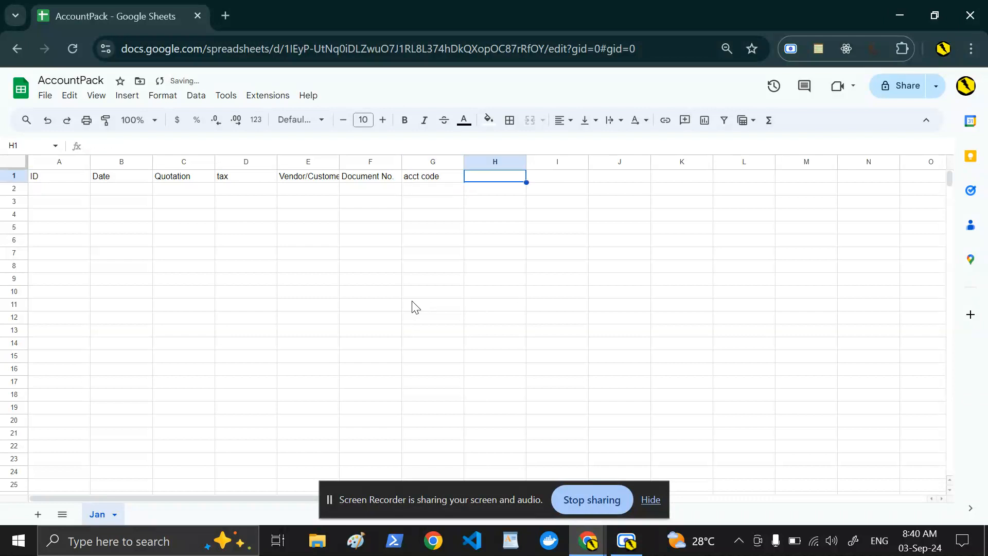
pyautogui.write('acct name')
pyautogui.press('Return')
pyautogui.press('Up')
pyautogui.press('Right')
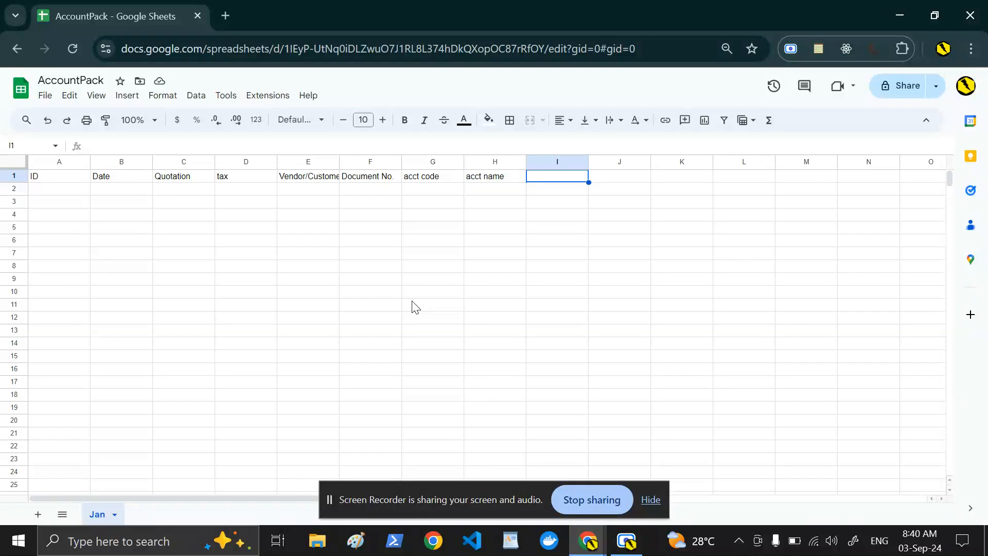
# Enter the column headers Amount in I1, GST in J1 and Gross in K1.
pyautogui.write('Amount')
pyautogui.press('Return')
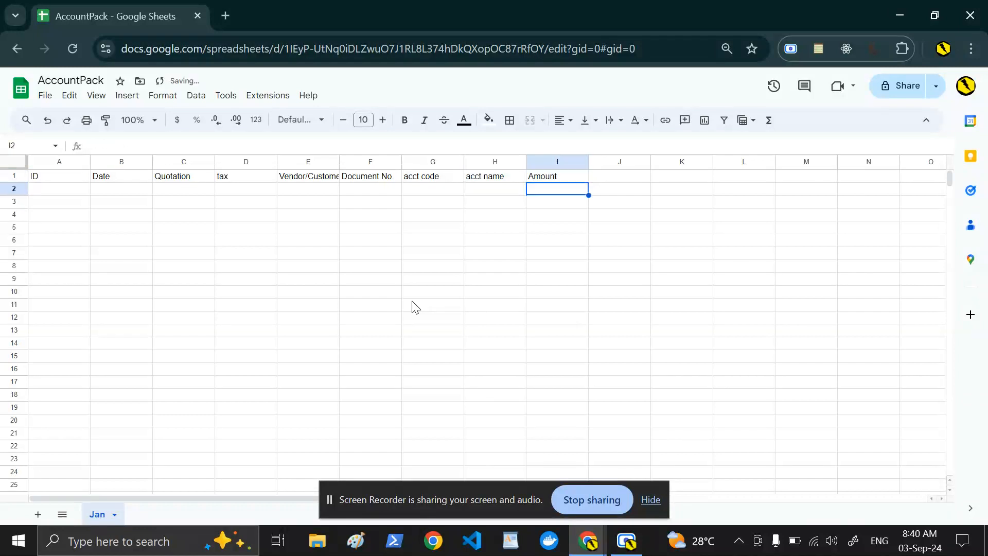
pyautogui.press('Up')
pyautogui.press('Right')
pyautogui.write('GST')
pyautogui.press('Return')
pyautogui.press('Up')
pyautogui.press('Right')
pyautogui.write('Gross')
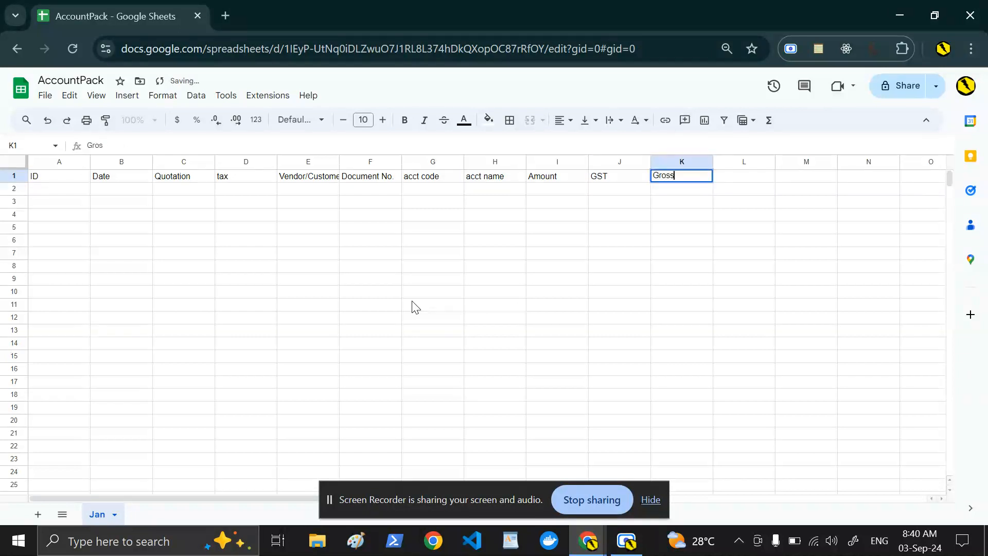
pyautogui.press('Return')
pyautogui.press('Up')
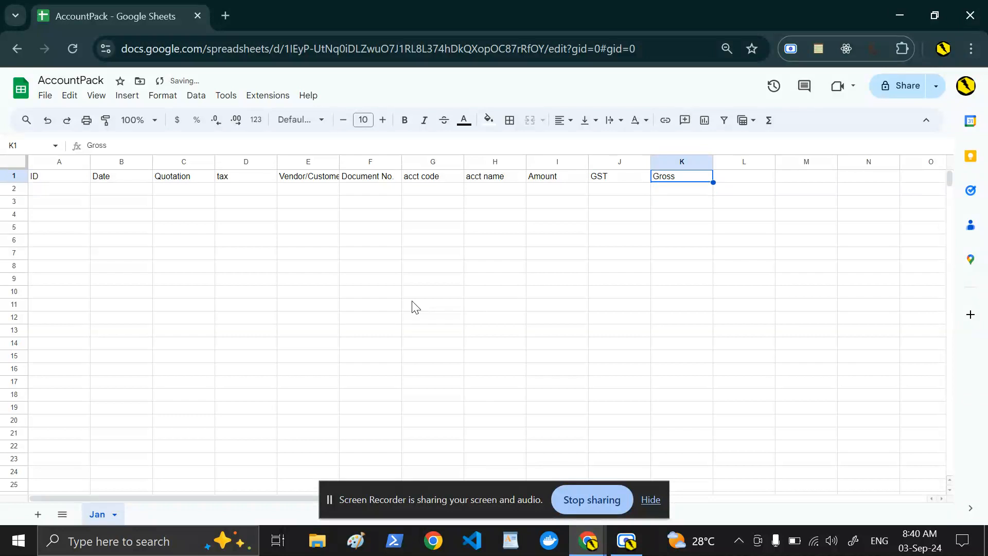
pyautogui.click(182, 551)
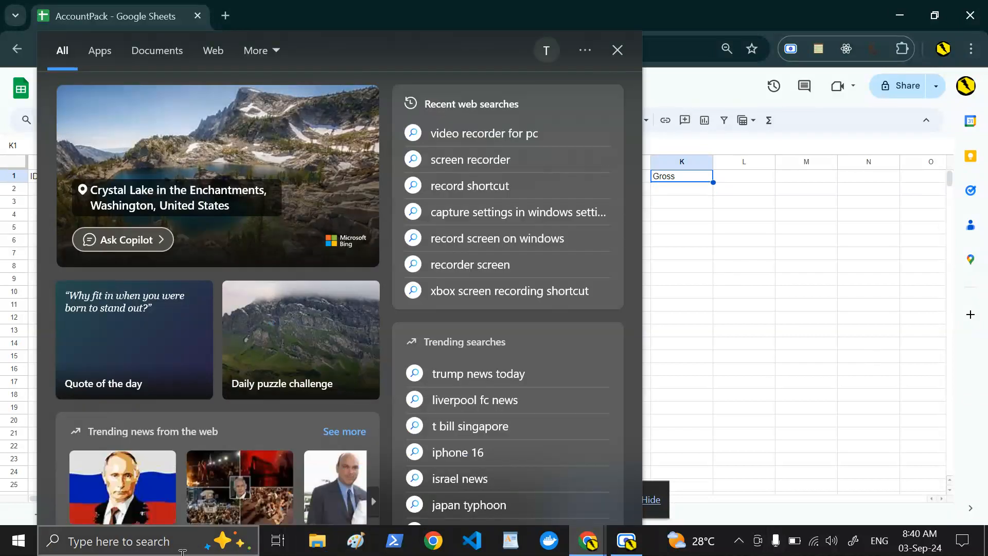
pyautogui.click(620, 53)
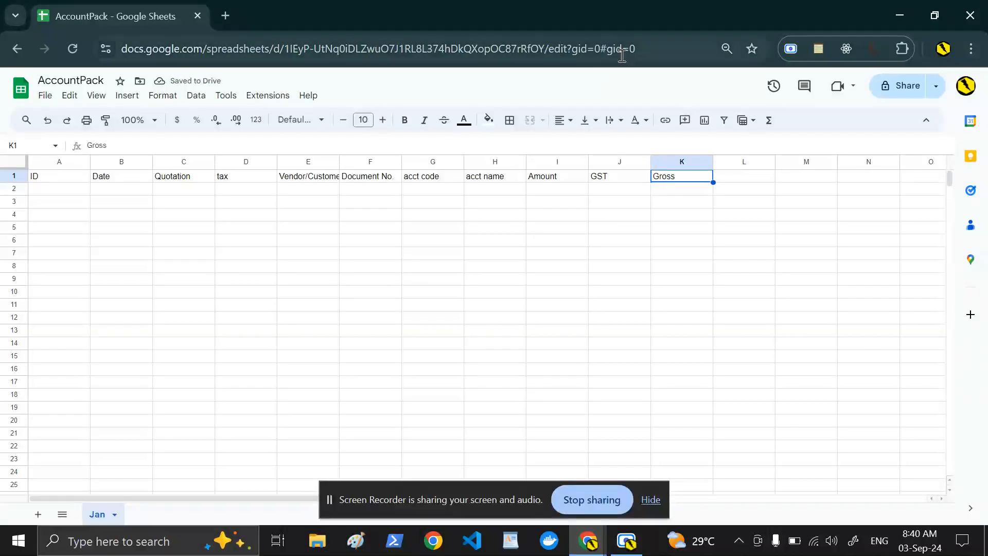
# Format the header cells A1:K1 with a cornflower blue fill and white text.
pyautogui.click(57, 176)
pyautogui.moveTo(144, 178); pyautogui.dragTo(673, 185)
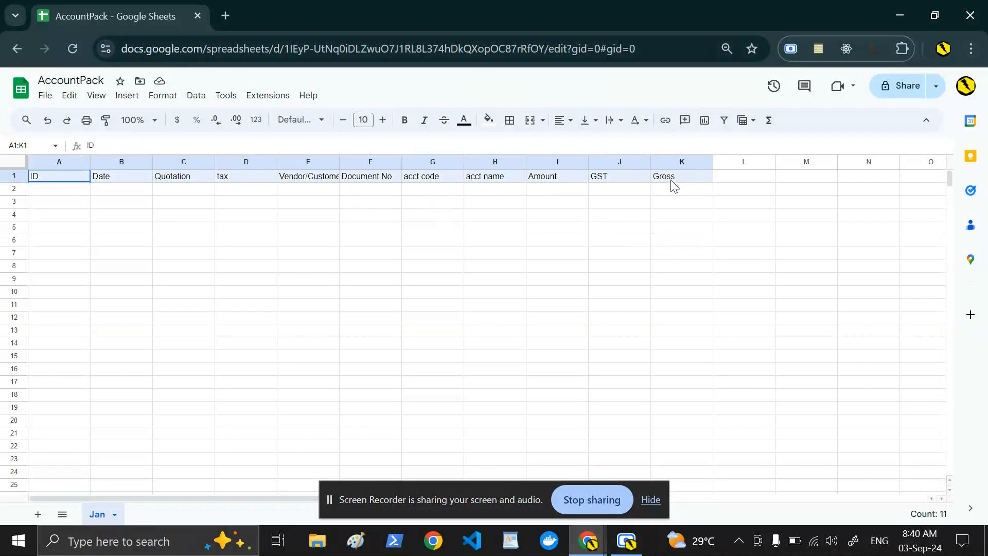
pyautogui.click(488, 120)
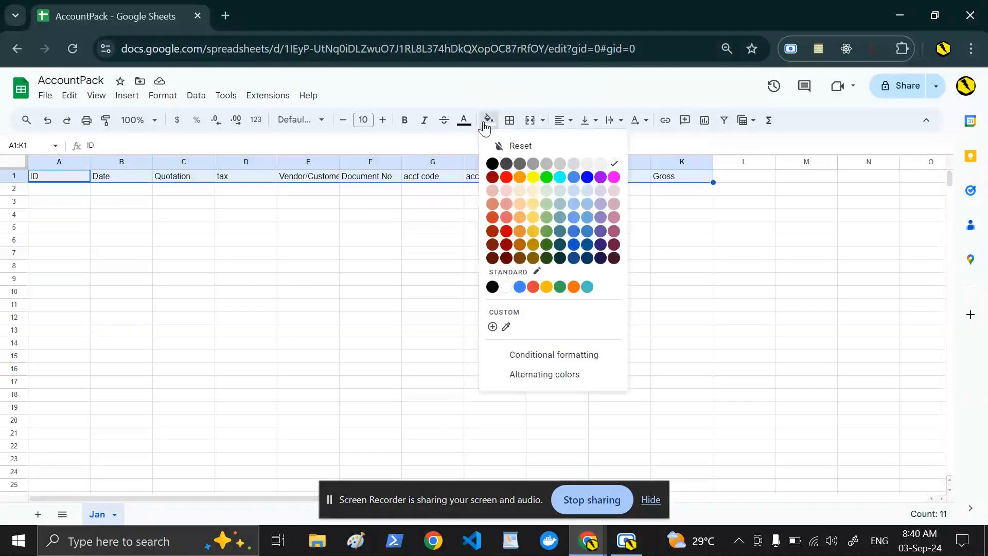
pyautogui.click(574, 177)
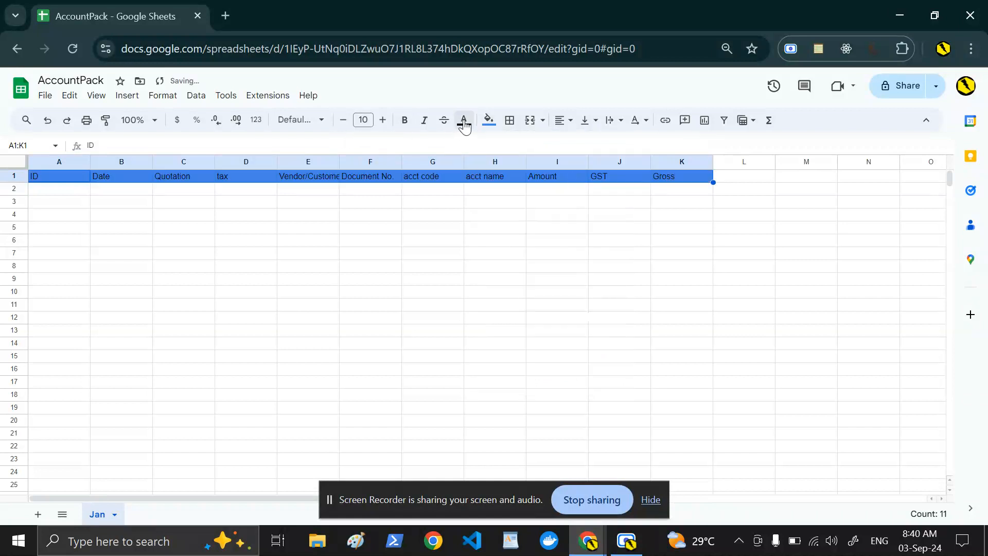
pyautogui.click(464, 124)
pyautogui.click(587, 162)
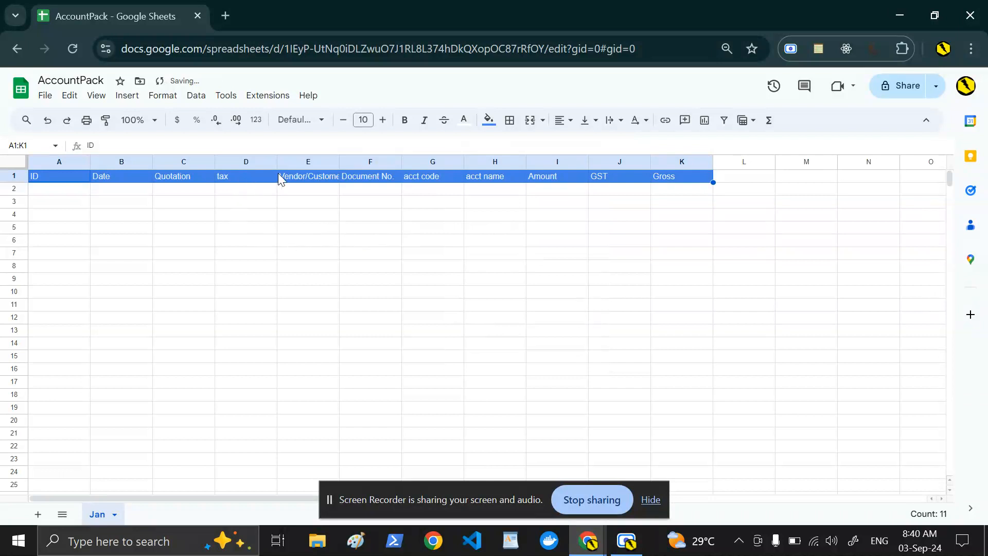
# Narrow the tax column to a little over half its width and the ID column to about half.
pyautogui.moveTo(278, 164); pyautogui.dragTo(251, 163)
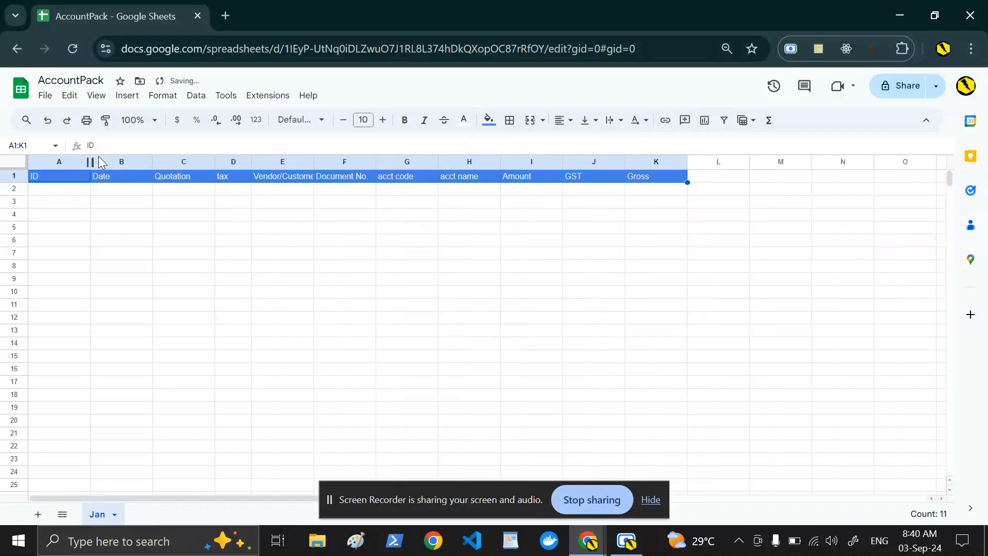
pyautogui.moveTo(91, 162); pyautogui.dragTo(58, 148)
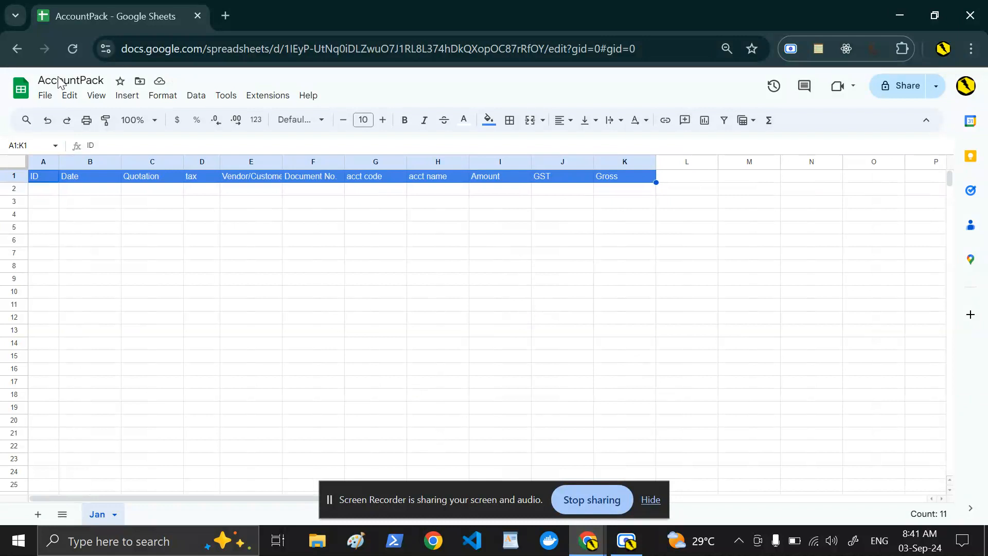
pyautogui.click(76, 191)
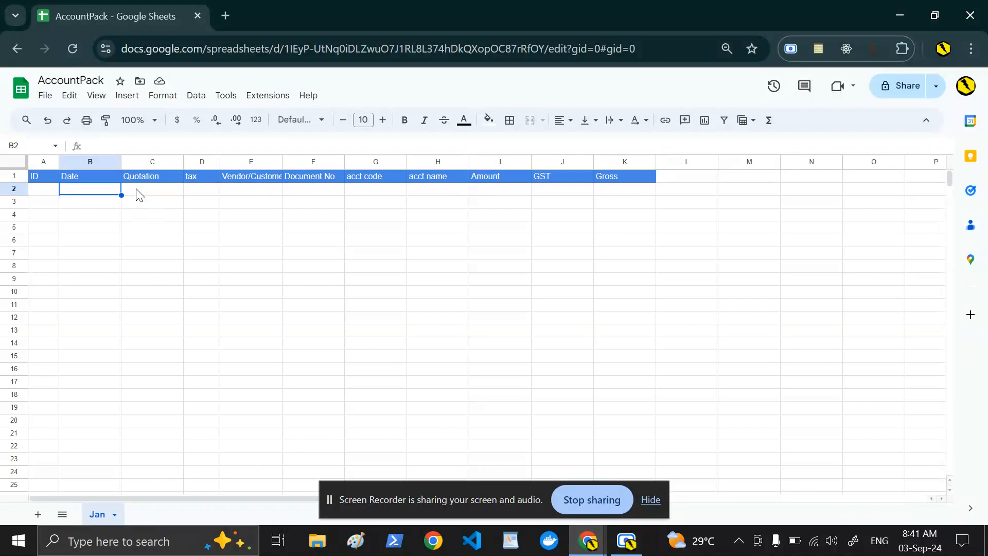
pyautogui.press('Left')
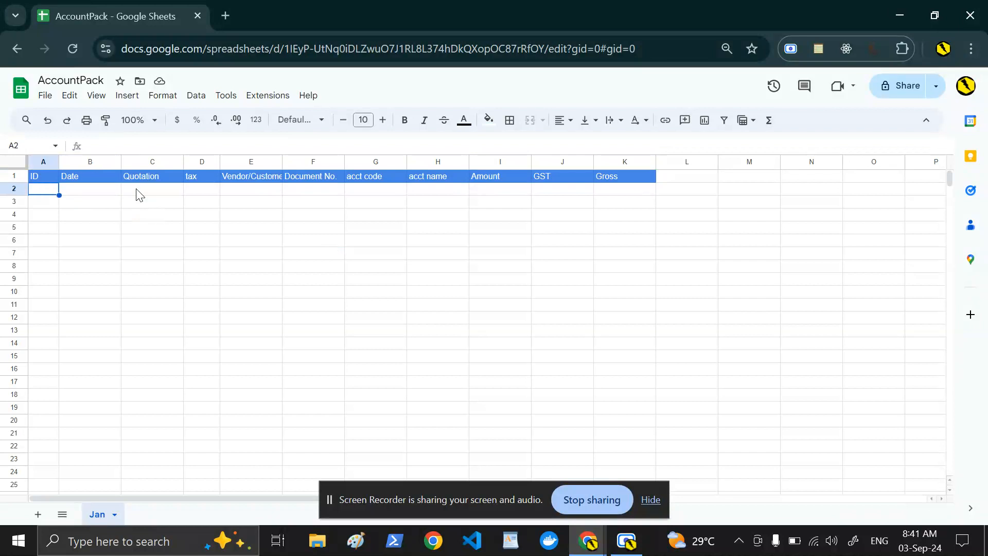
pyautogui.press('Down')
pyautogui.press('Right')
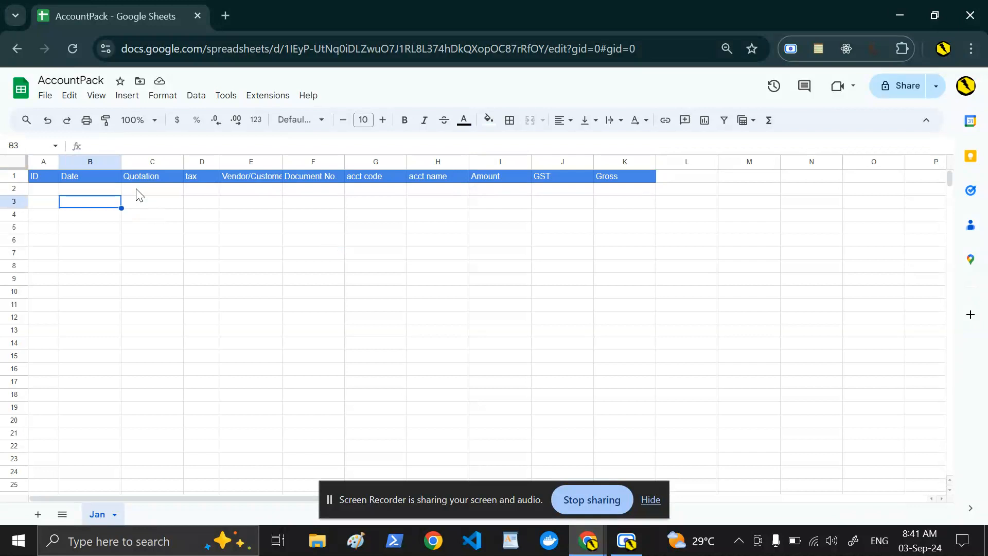
# Start a transaction in row 3 with date 3/9 in B3 and tax code G in D3.
pyautogui.write('3/9')
pyautogui.press('Return')
pyautogui.press('Up')
pyautogui.press('Right')
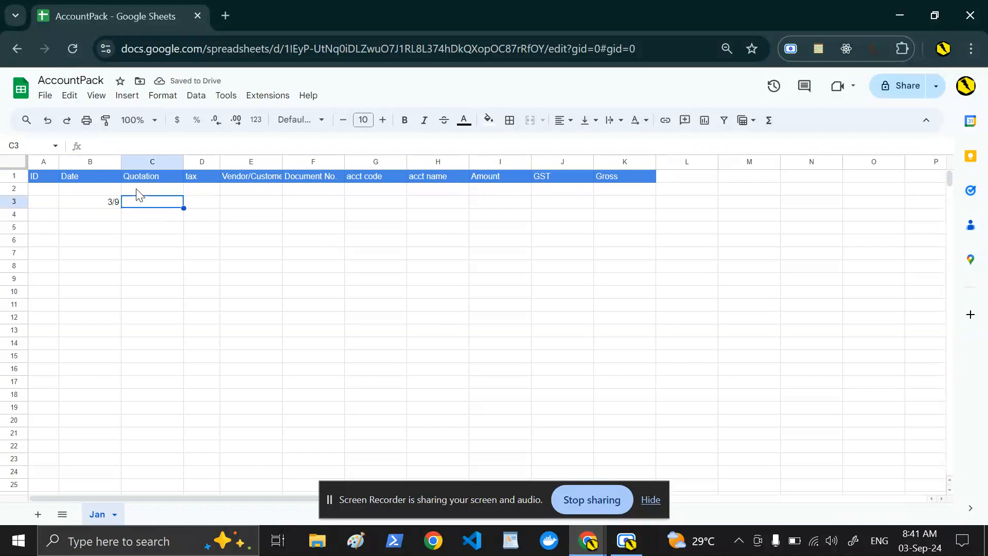
pyautogui.press('Right')
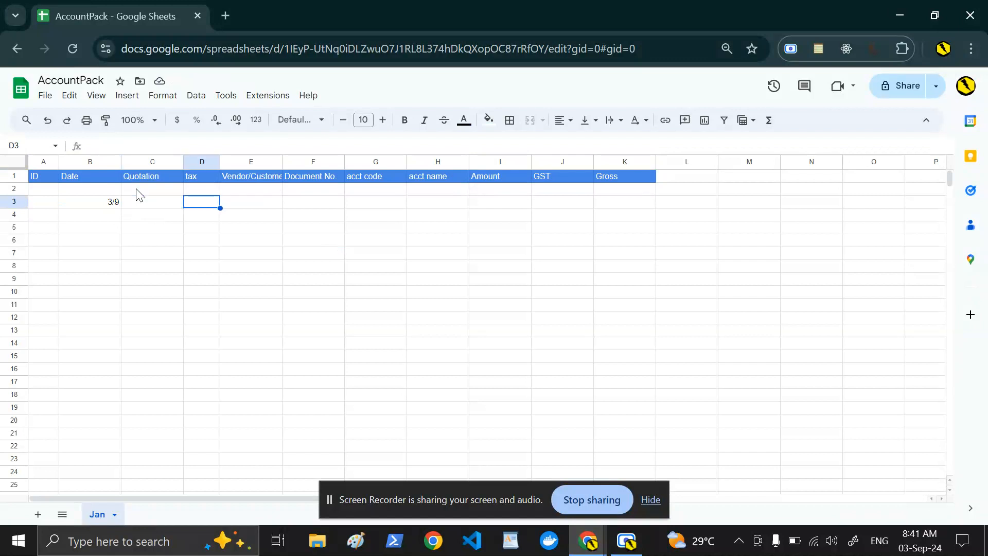
pyautogui.write('G')
pyautogui.press('Return')
# Enter the vendor ABD co. in E3 and the document number inv 123 in F3.
pyautogui.press('Up')
pyautogui.press('Right')
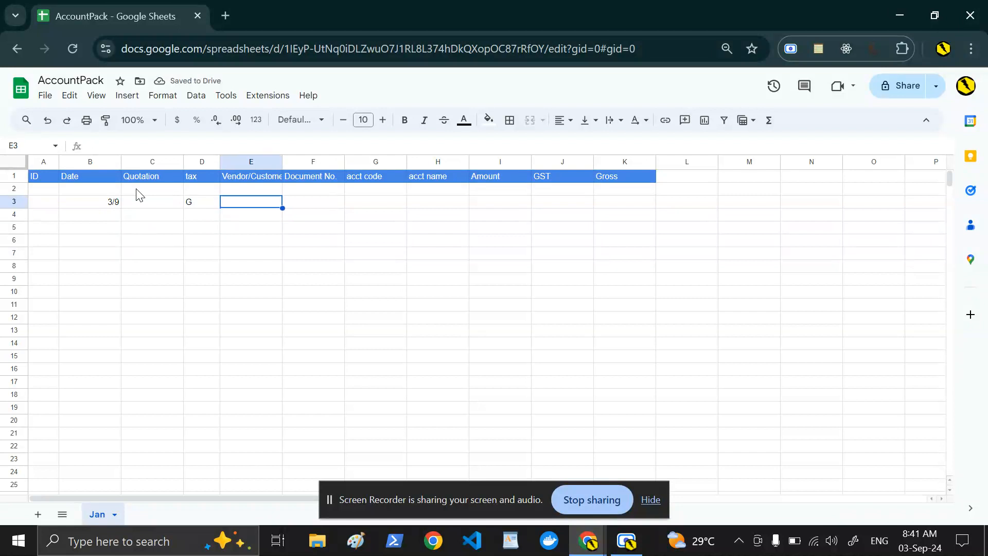
pyautogui.write('ABD ')
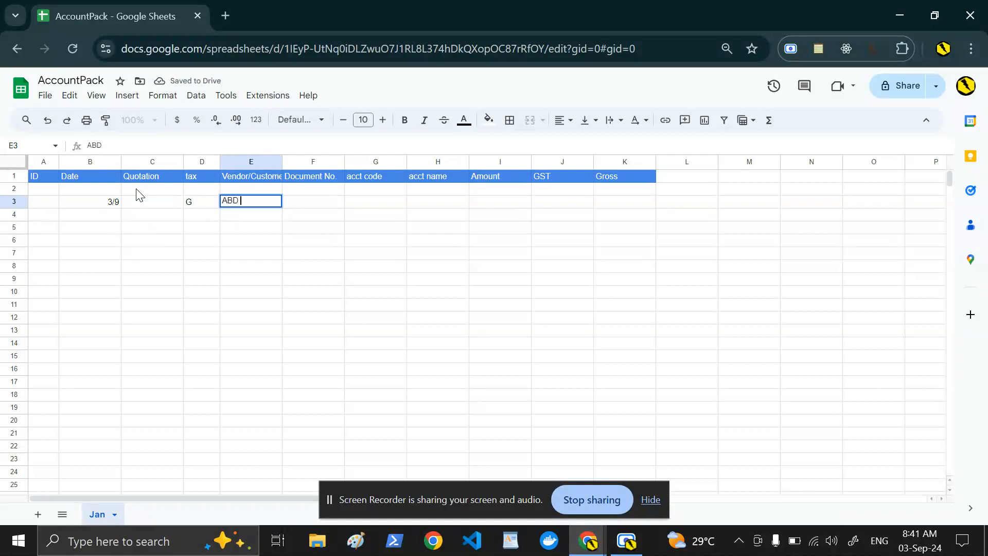
pyautogui.write('co.')
pyautogui.press('Tab')
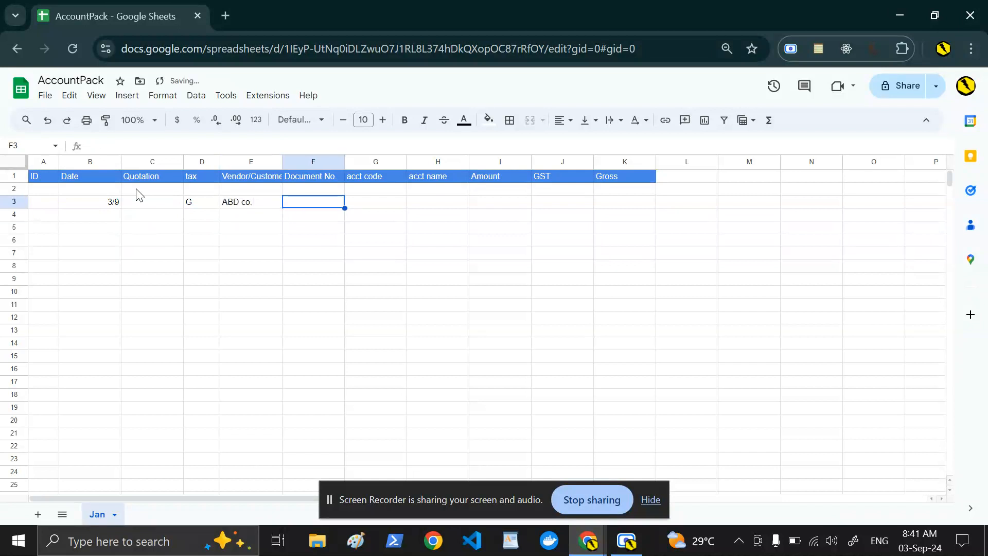
pyautogui.write('invoice')
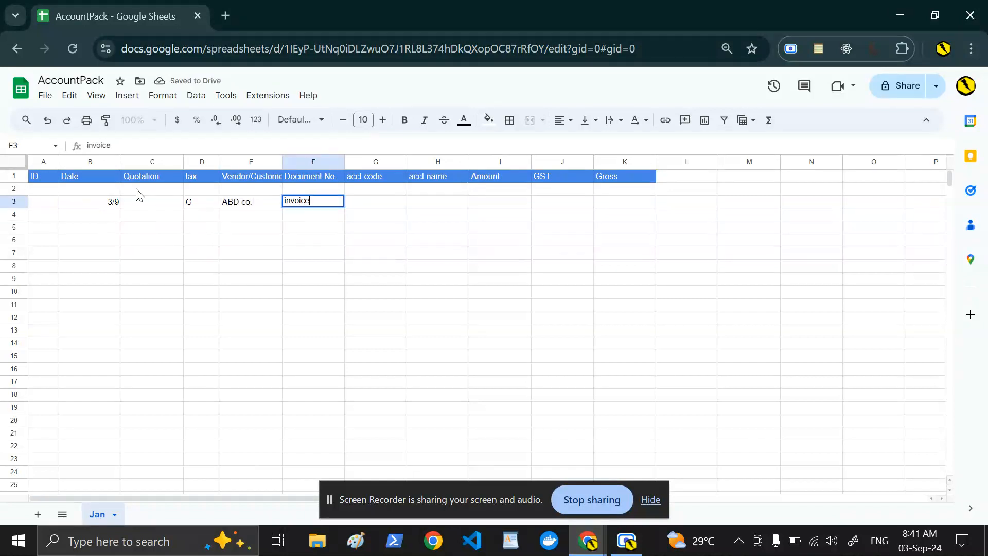
pyautogui.press('BackSpace')
pyautogui.write('123')
pyautogui.press('Return')
# Enter the account code 5010 in G3.
pyautogui.press('Up')
pyautogui.press('Right')
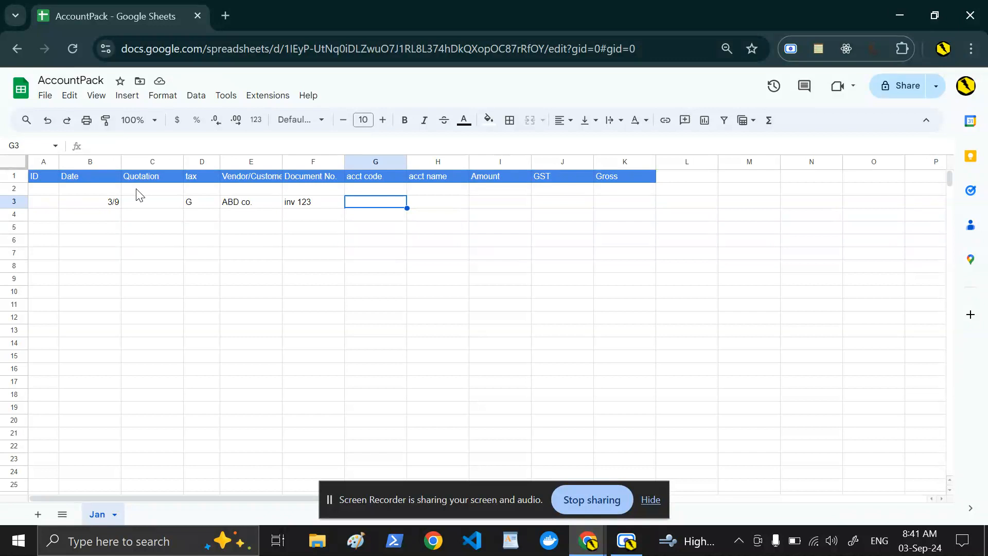
pyautogui.write('5010')
pyautogui.press('Return')
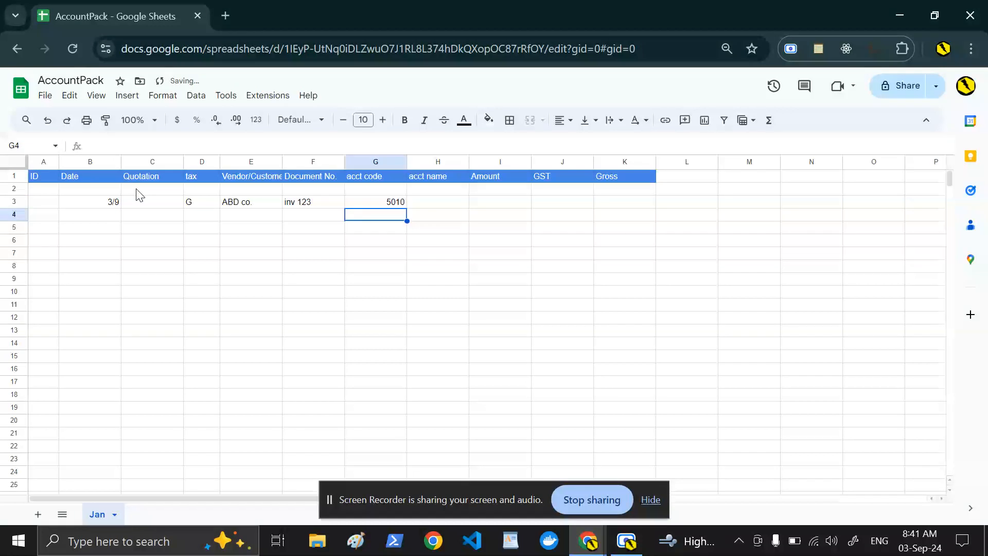
pyautogui.press('Up')
pyautogui.press('Right')
pyautogui.press('Right')
pyautogui.press('Left')
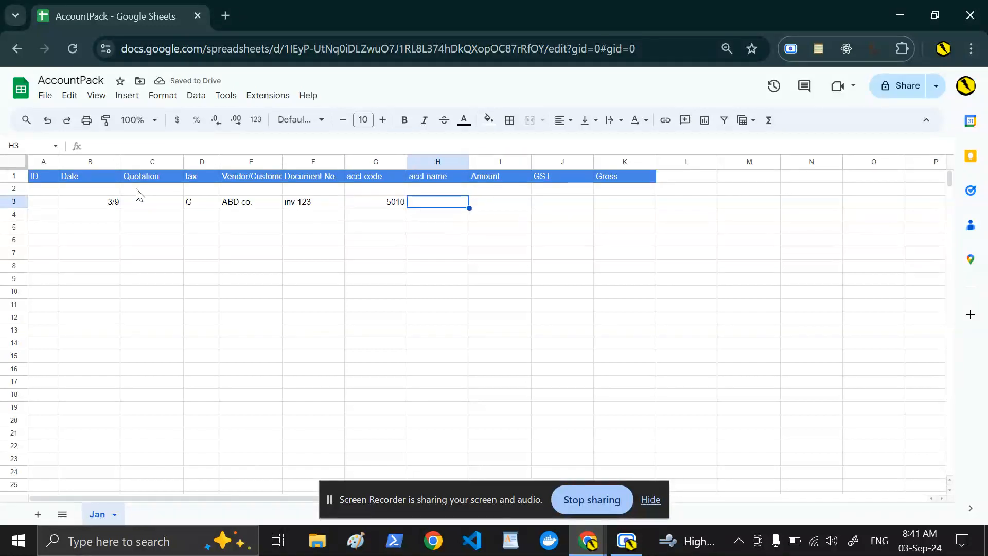
pyautogui.press('Left')
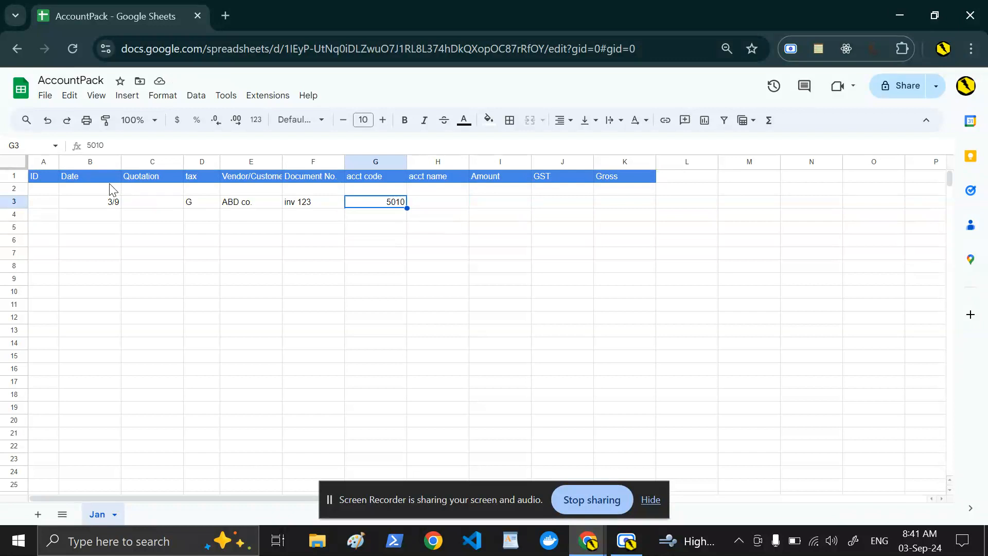
# Add a new sheet after Jan and name it TB.
pyautogui.click(43, 519)
pyautogui.doubleClick(148, 515)
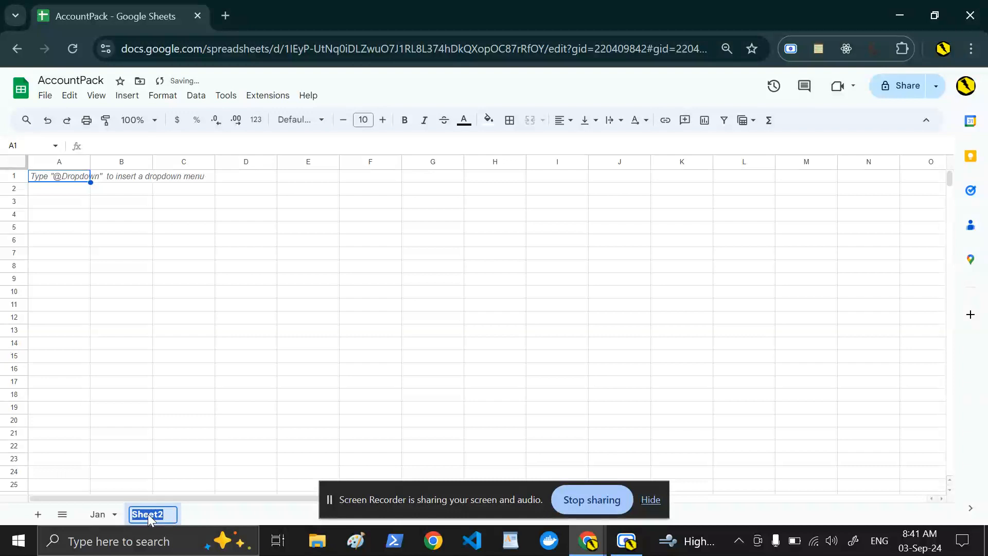
pyautogui.press('Return')
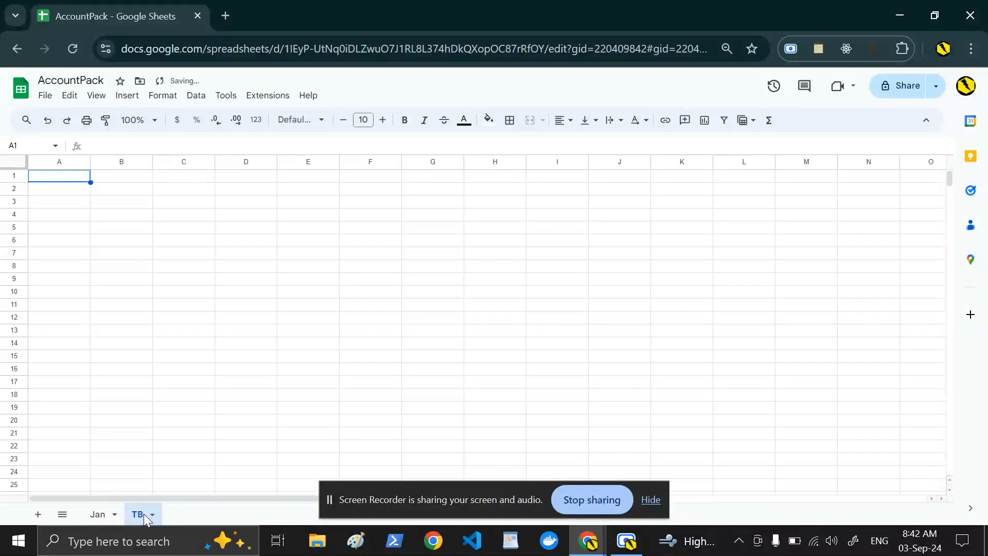